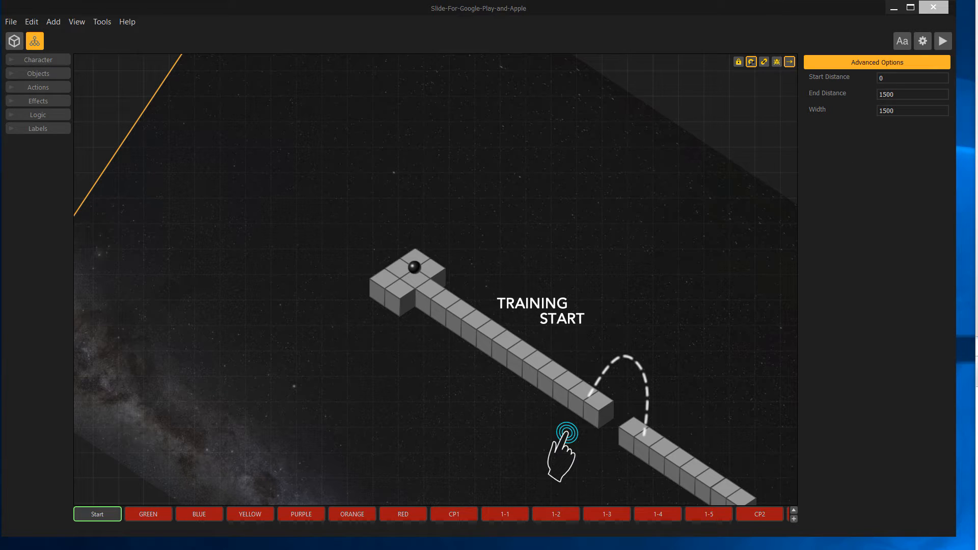
# Step: Review the image of the iTunes Store transaction error in Fireworks
pyautogui.moveTo(977, 81); pyautogui.dragTo(366, 106)
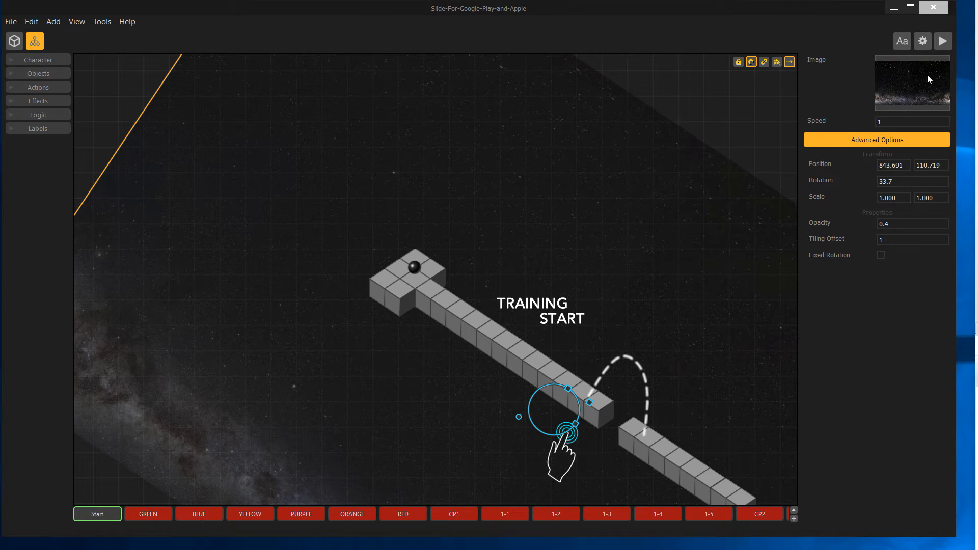
pyautogui.moveTo(977, 68); pyautogui.dragTo(656, 37)
pyautogui.scroll(-4, 446, 269)
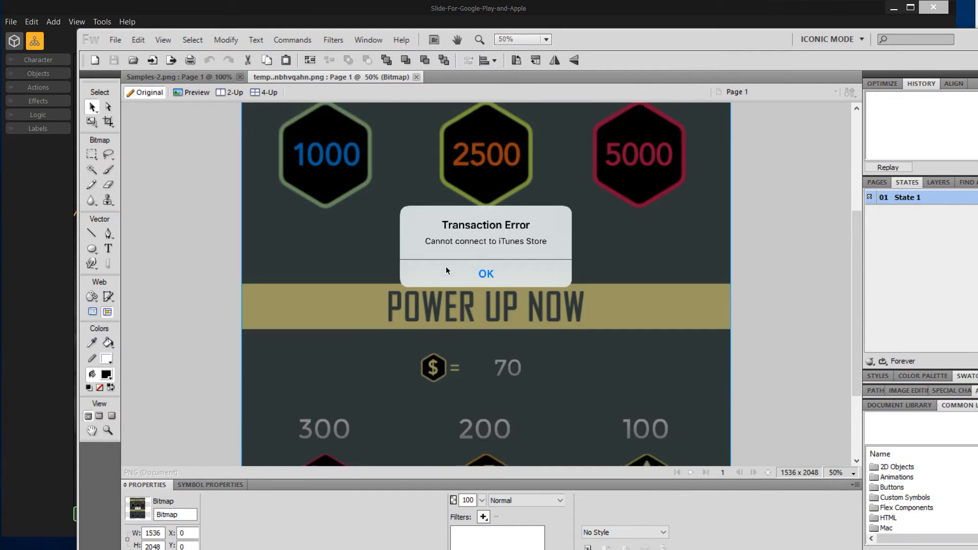
pyautogui.scroll(4, 446, 269)
pyautogui.scroll(1, 447, 270)
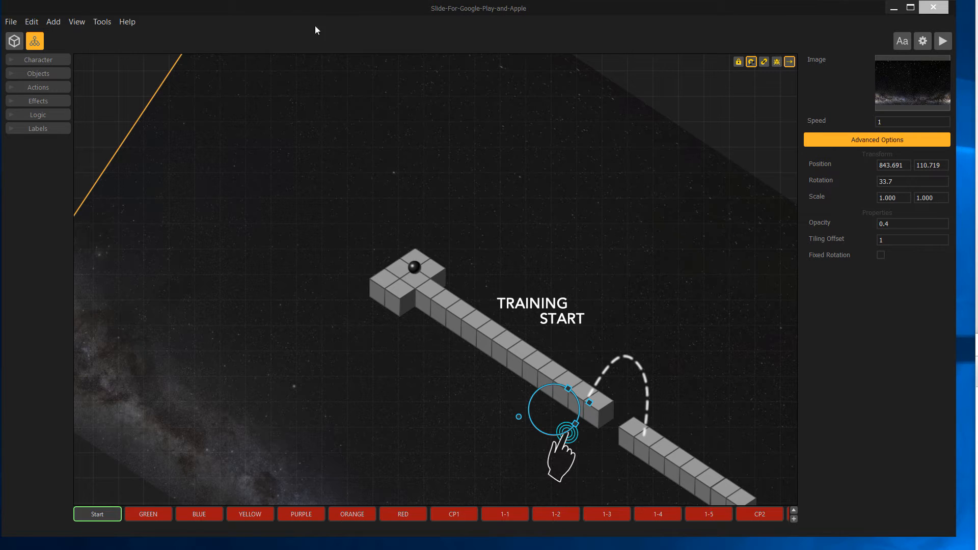
# Step: Open the Game Over Screen from the scene map and check the RATE button's settings
pyautogui.click(16, 41)
pyautogui.click(32, 48)
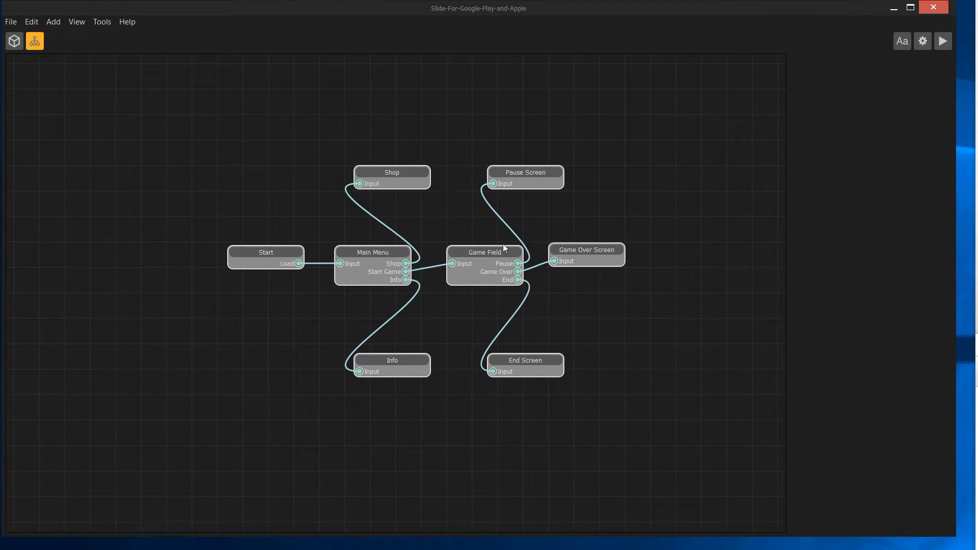
pyautogui.doubleClick(577, 252)
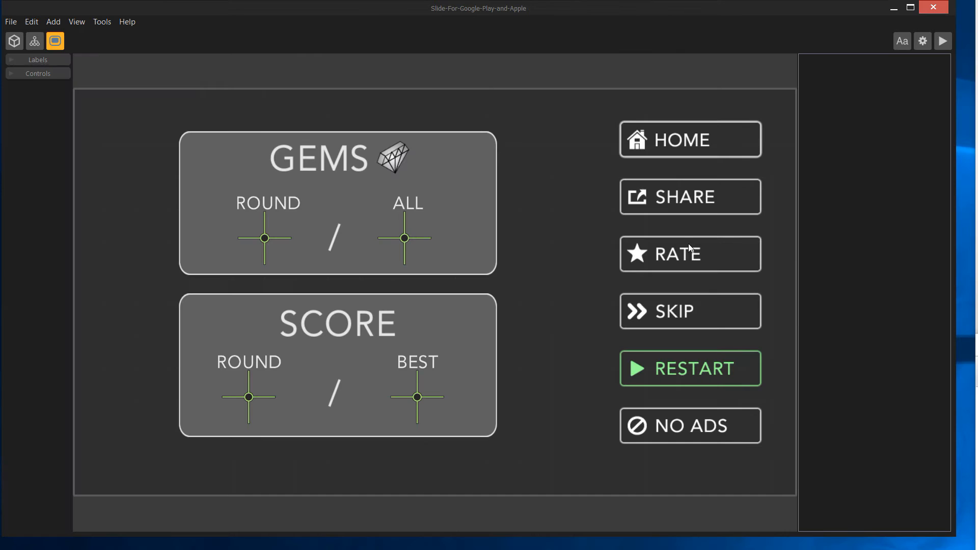
pyautogui.click(698, 320)
pyautogui.click(636, 255)
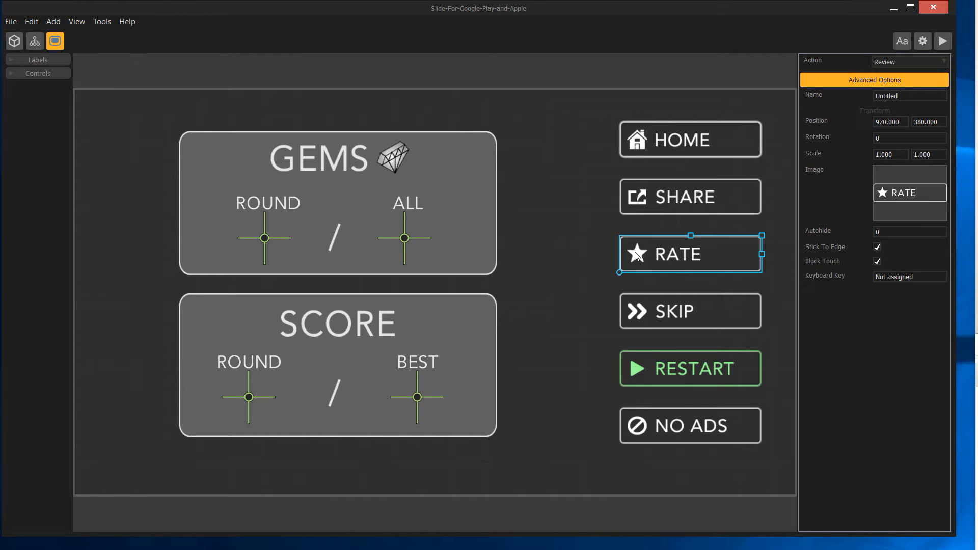
# Step: Reselect In App Purchase as the SKIP button's purchase method and set its store identifier to 123456789
pyautogui.click(644, 315)
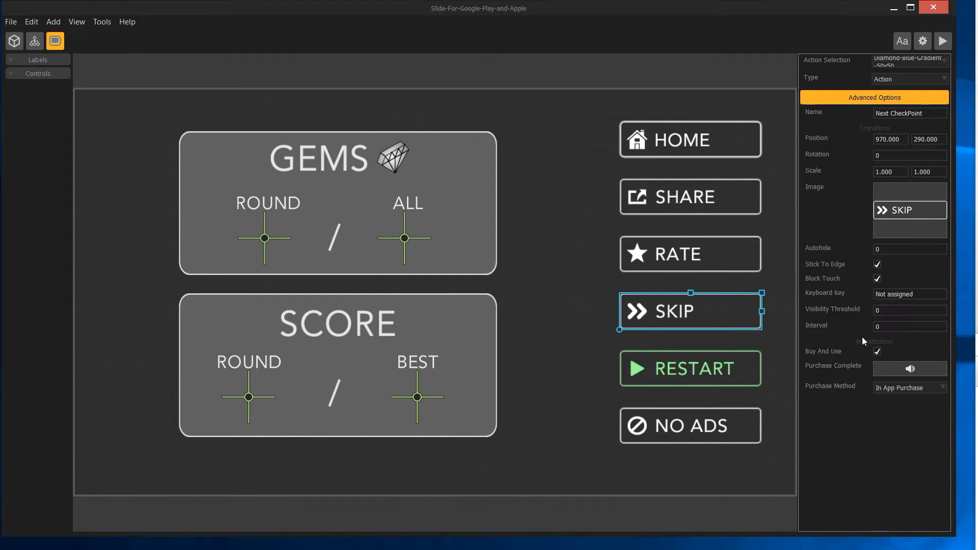
pyautogui.click(892, 393)
pyautogui.click(857, 380)
pyautogui.click(923, 389)
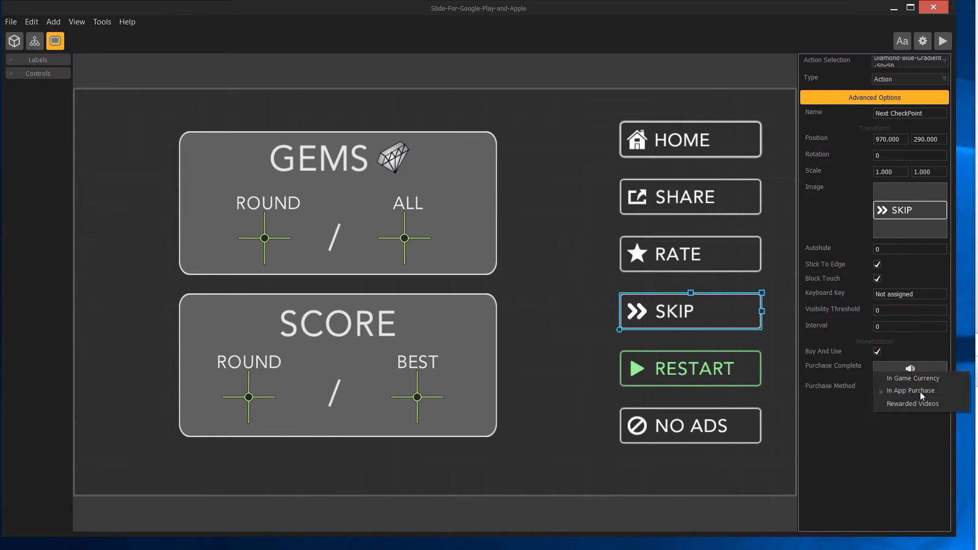
pyautogui.click(909, 379)
pyautogui.click(897, 389)
pyautogui.click(894, 405)
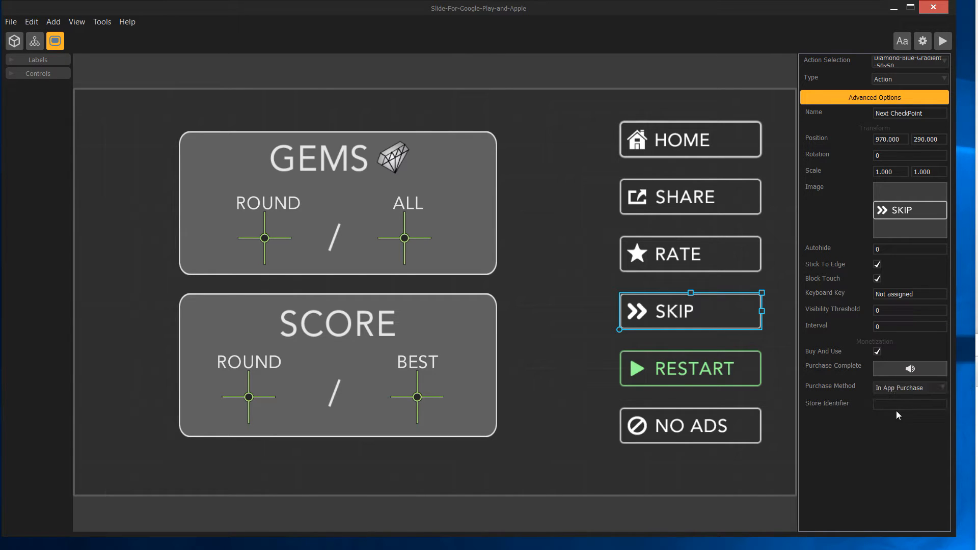
pyautogui.write('123456789')
# Step: Reselect In App Purchase as the NO ADS button's purchase method and save the project
pyautogui.click(640, 427)
pyautogui.click(912, 371)
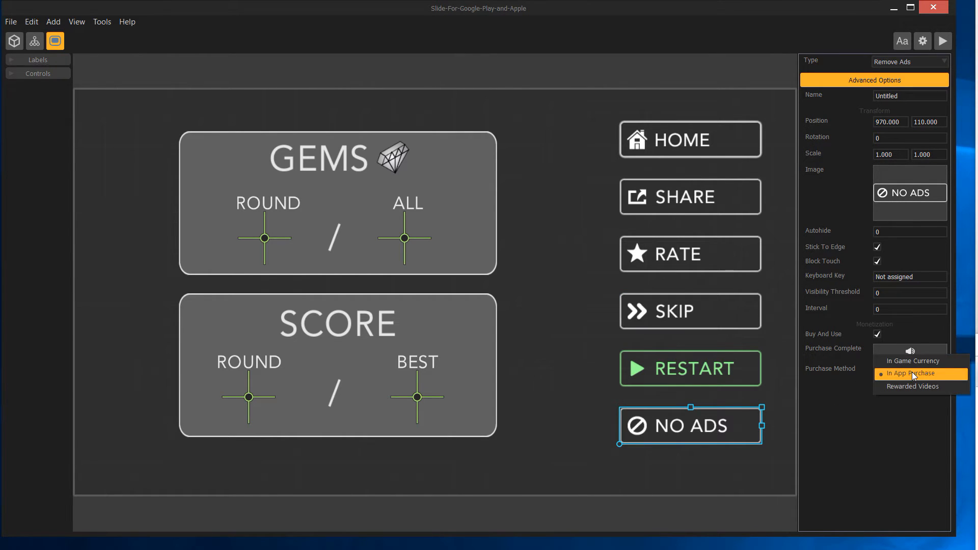
pyautogui.click(912, 358)
pyautogui.click(909, 373)
pyautogui.click(908, 384)
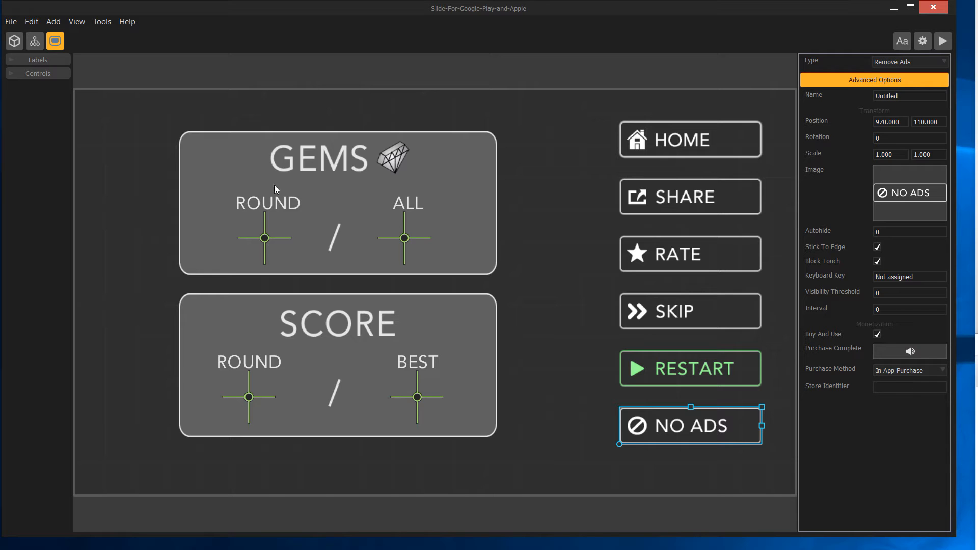
pyautogui.click(10, 21)
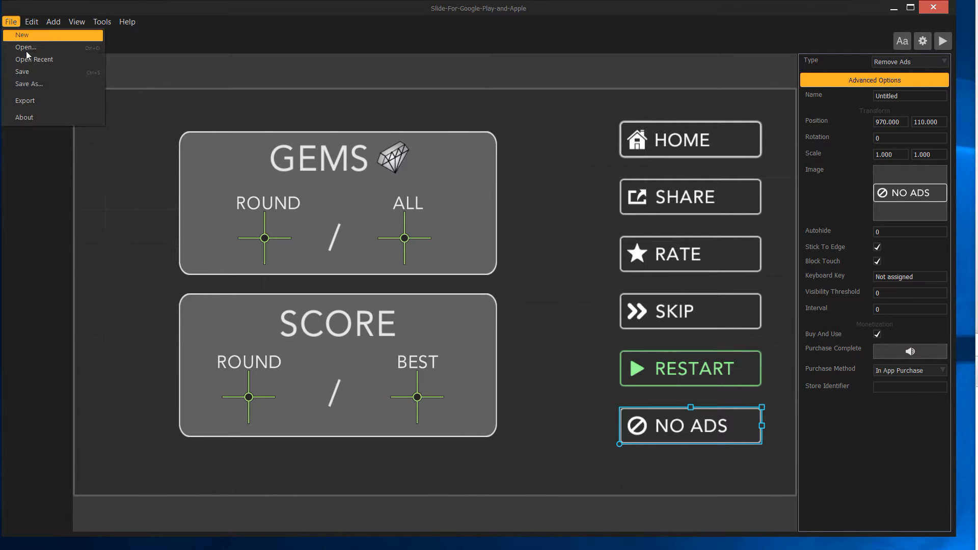
pyautogui.click(44, 73)
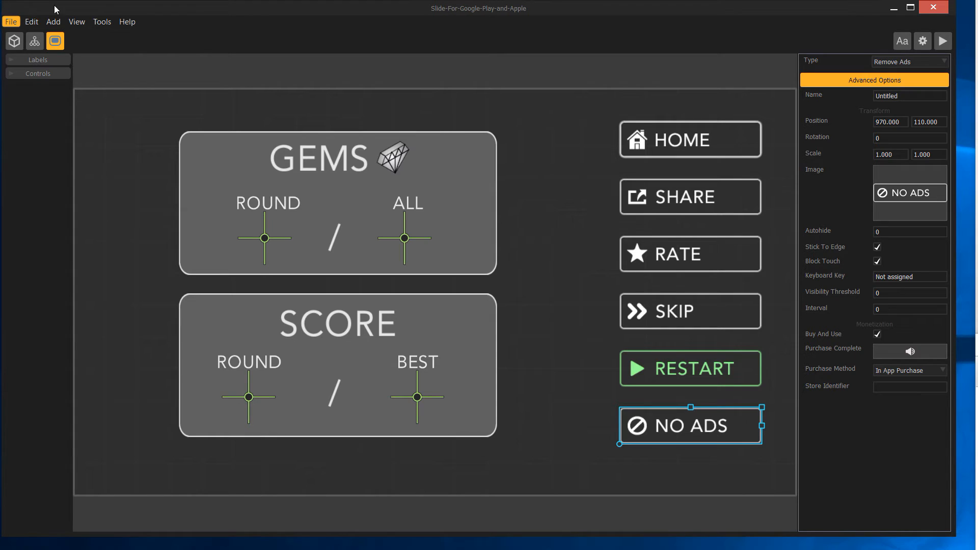
# Step: Open the recent project Dodgey-V1.1-Google.bbdoc in place of the current one
pyautogui.click(10, 22)
pyautogui.click(12, 22)
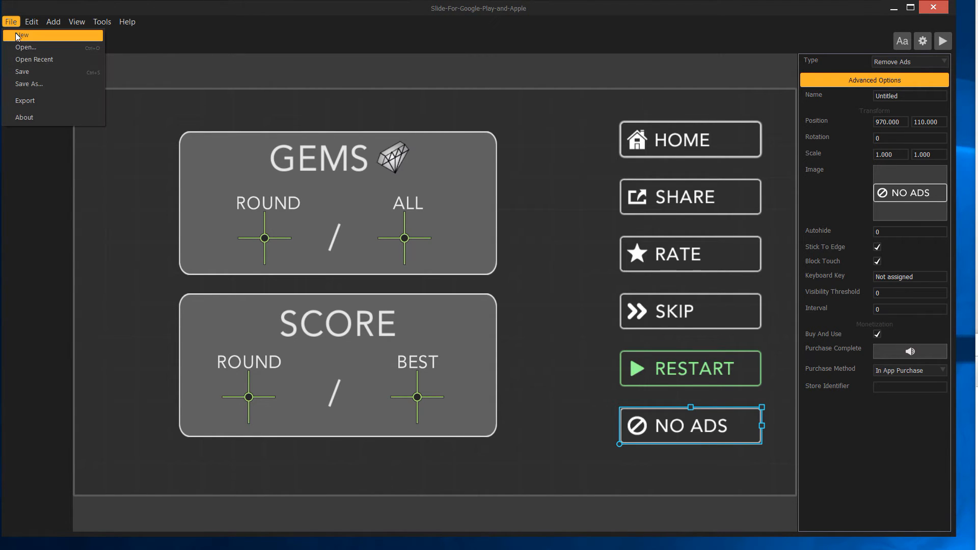
pyautogui.moveTo(40, 65)
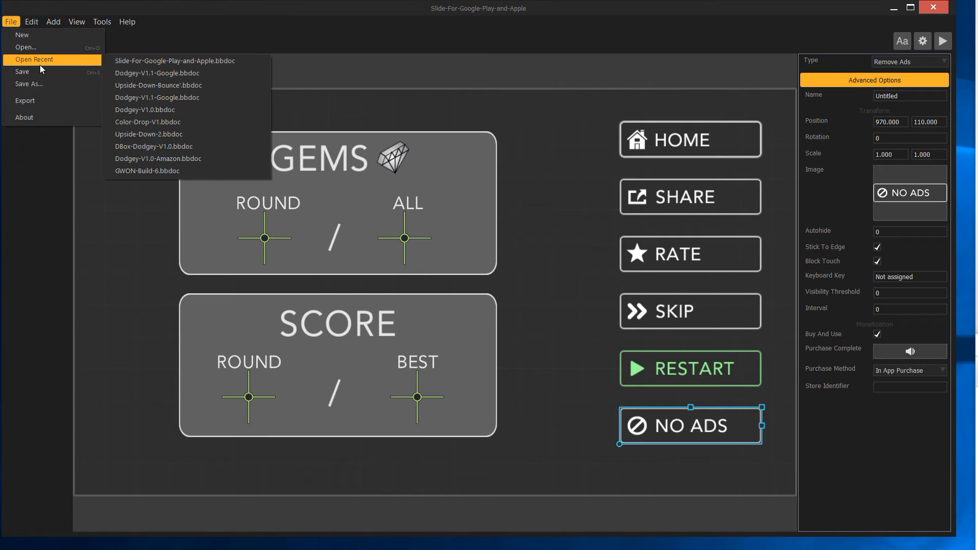
pyautogui.click(149, 72)
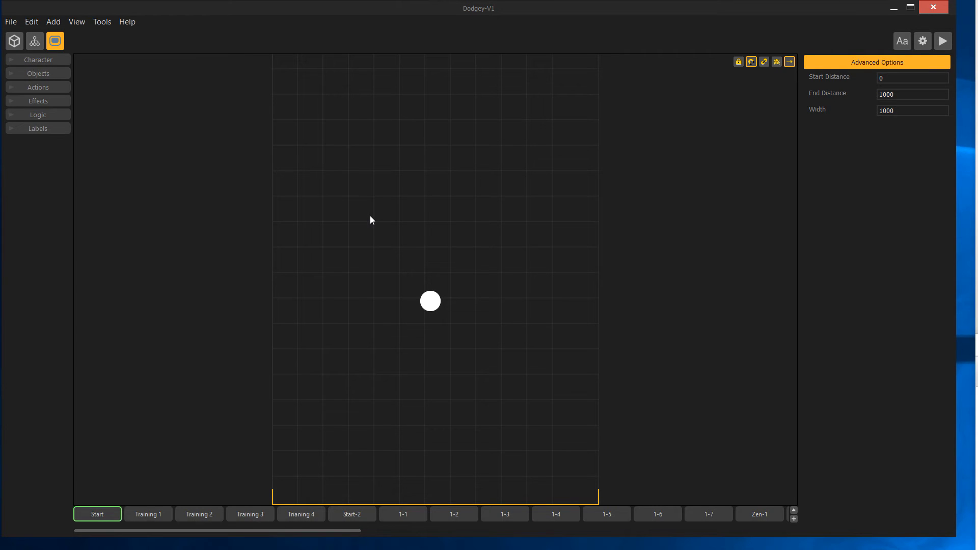
# Step: Reopen the recent project Slide-For-Google-Play-and-Apple.bbdoc
pyautogui.click(11, 22)
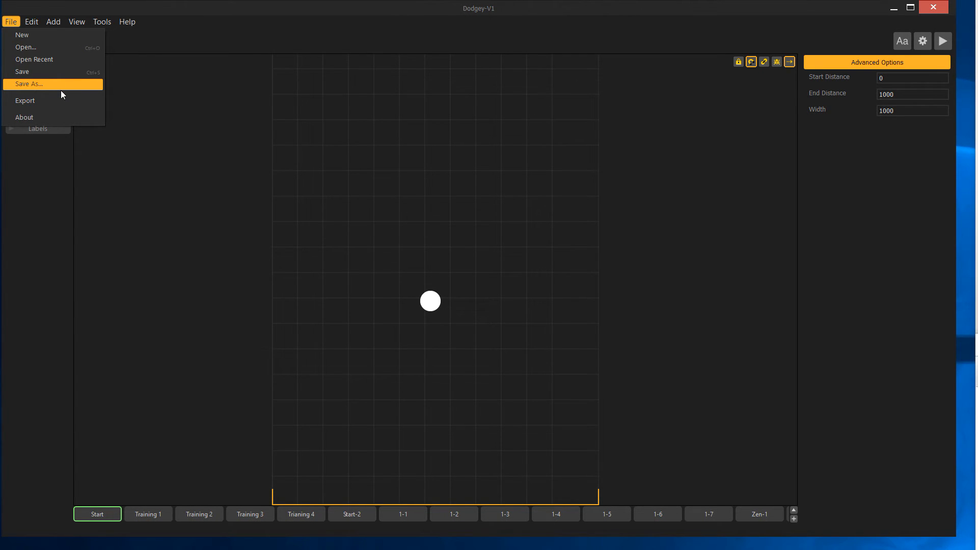
pyautogui.moveTo(48, 61)
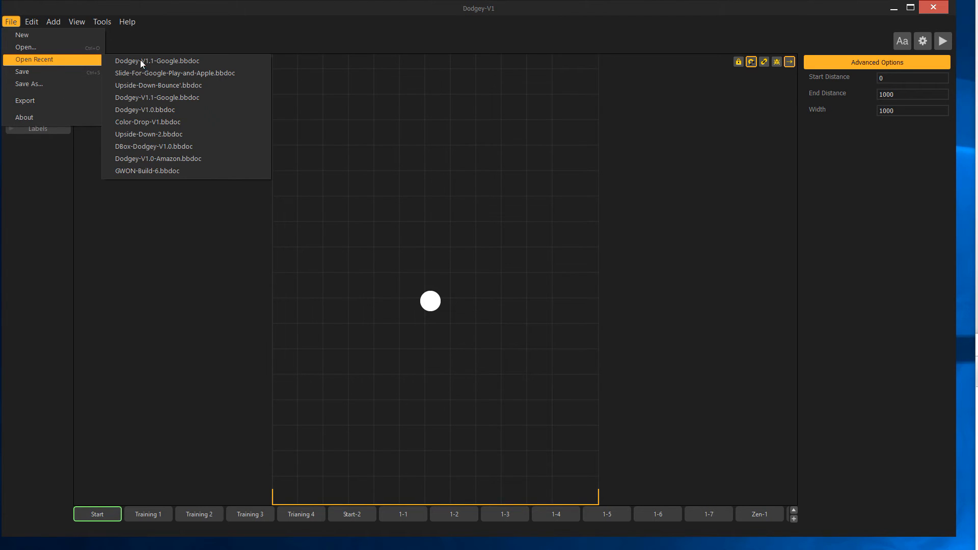
pyautogui.click(176, 75)
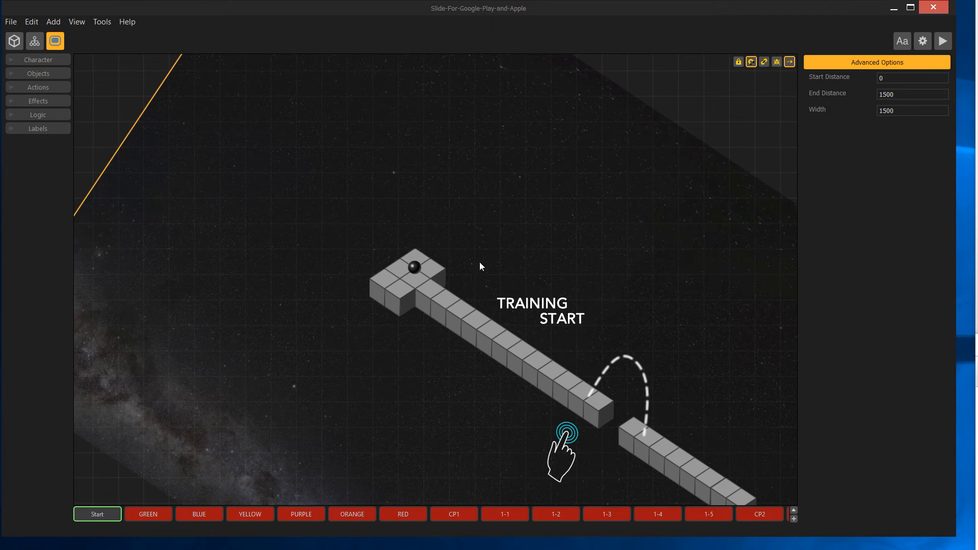
# Step: Open the Game Over Screen and check whether the SKIP button kept its store identifier
pyautogui.click(11, 75)
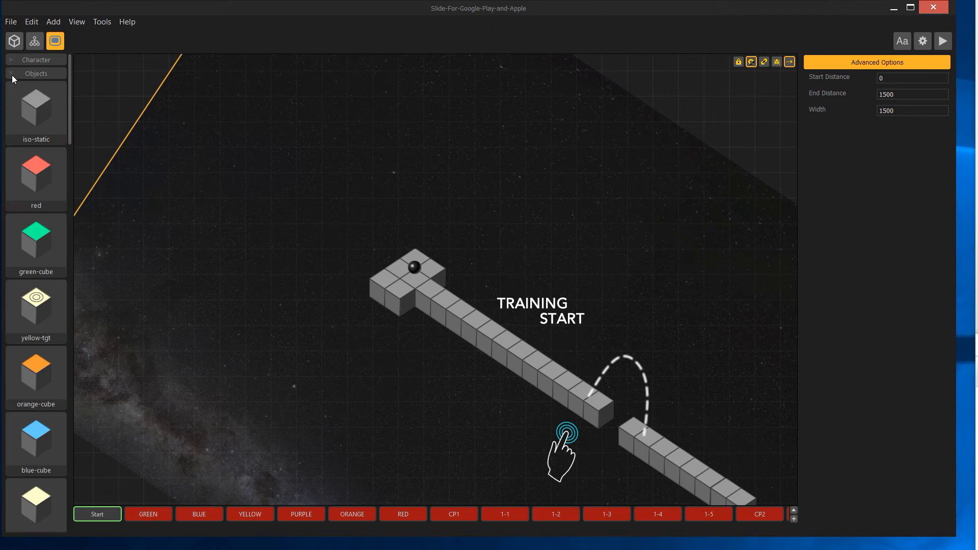
pyautogui.click(8, 72)
pyautogui.click(27, 44)
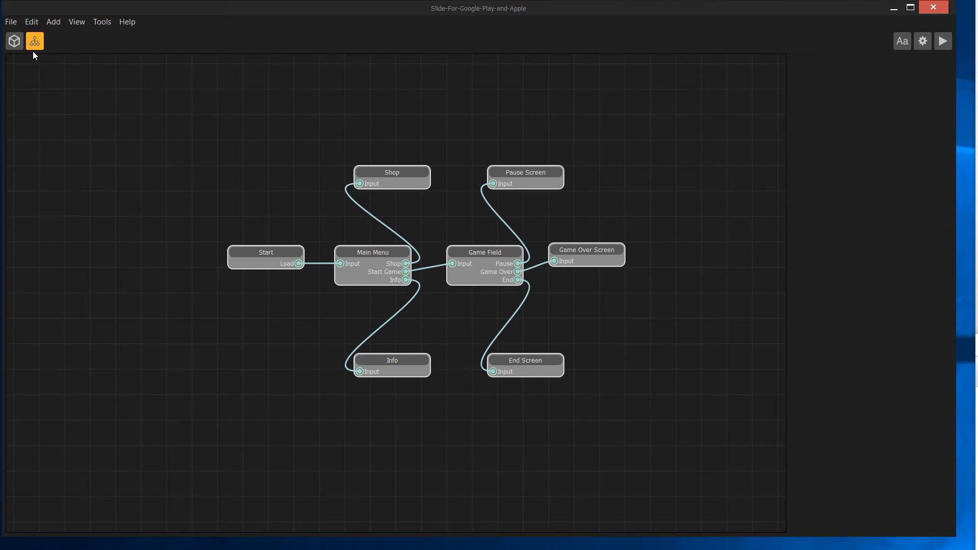
pyautogui.click(587, 262)
pyautogui.doubleClick(586, 260)
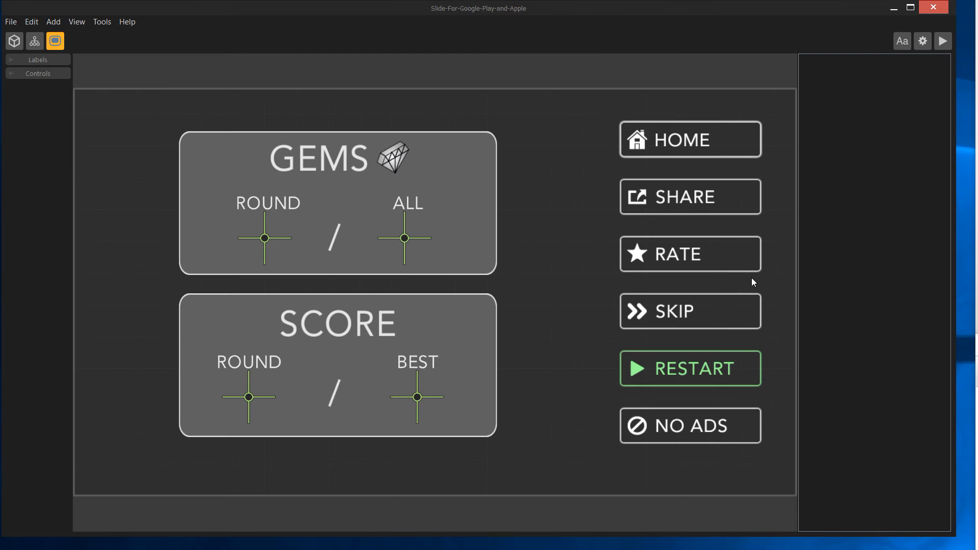
pyautogui.click(641, 309)
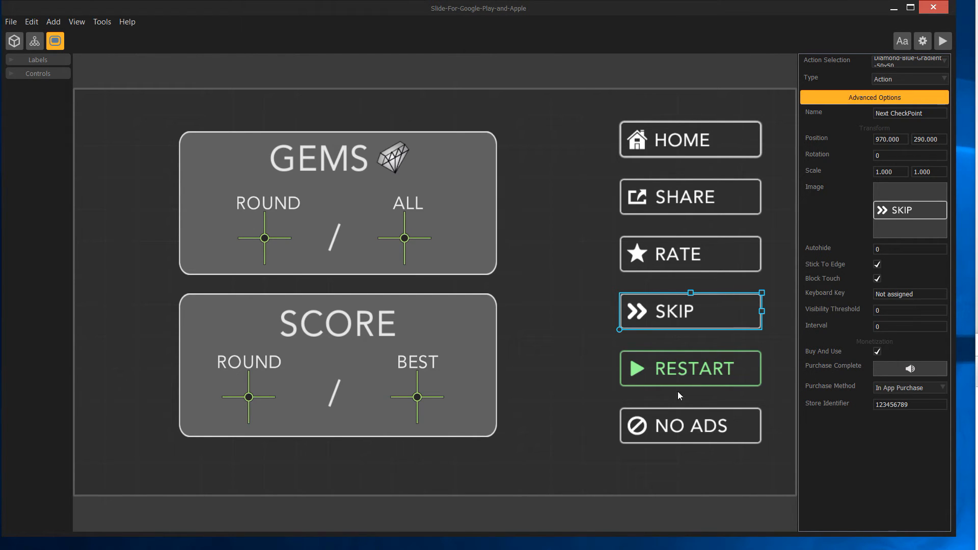
# Step: Switch the NO ADS button's purchase method to In Game Currency and back to In App Purchase
pyautogui.click(643, 424)
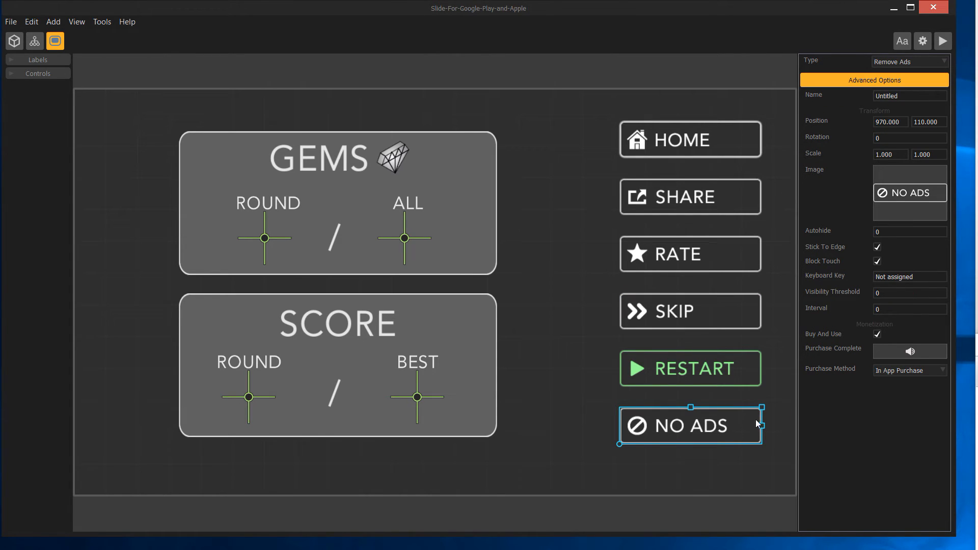
pyautogui.click(894, 374)
pyautogui.click(893, 374)
pyautogui.click(894, 373)
pyautogui.click(895, 363)
pyautogui.click(895, 369)
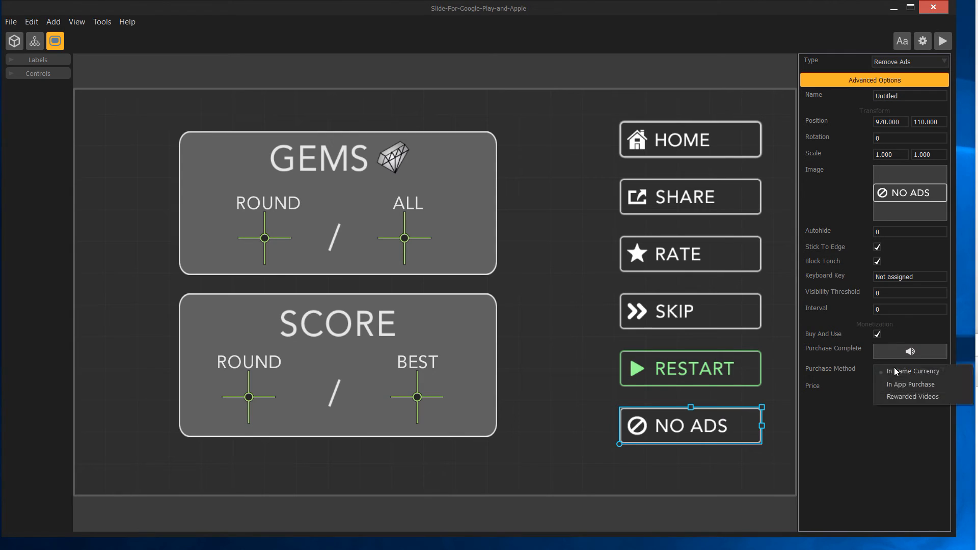
pyautogui.click(891, 383)
pyautogui.click(890, 386)
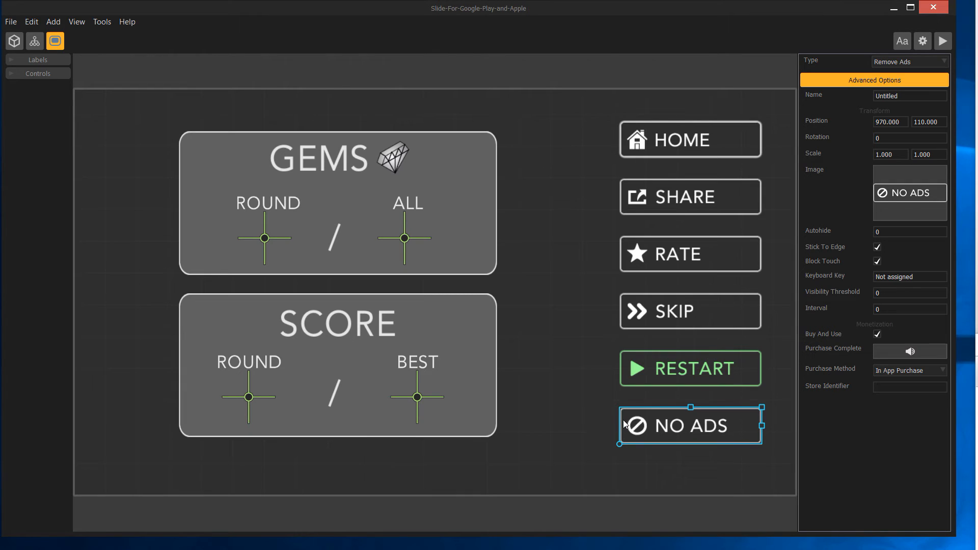
# Step: Try coinpack1 and coinpack01 as the SKIP button's store identifier, and clear the field
pyautogui.click(649, 313)
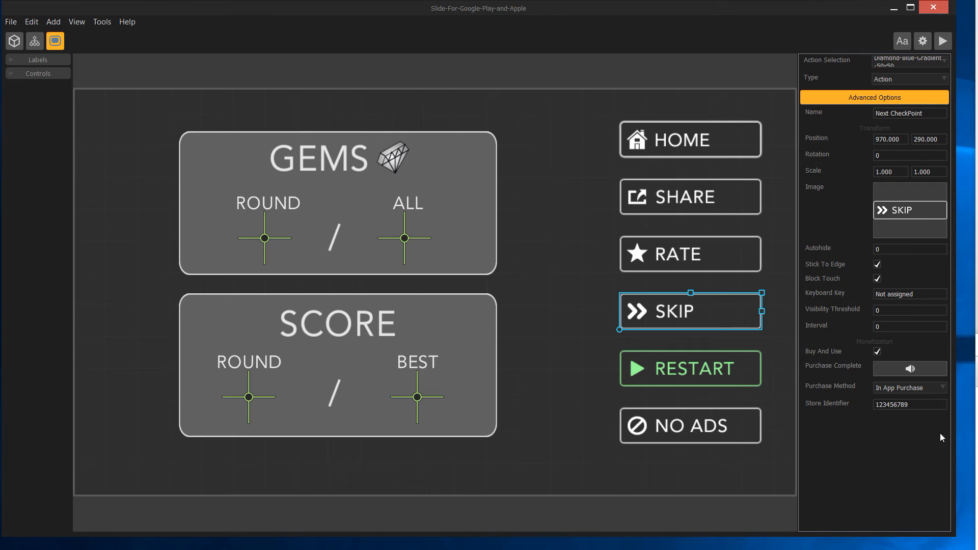
pyautogui.moveTo(908, 404); pyautogui.dragTo(876, 404)
pyautogui.write('coinpack1')
pyautogui.press('BackSpace')
pyautogui.write('01')
pyautogui.press('BackSpace')
pyautogui.press('BackSpace')
pyautogui.press('BackSpace')
pyautogui.press('BackSpace')
pyautogui.press('BackSpace')
pyautogui.press('BackSpace')
pyautogui.press('BackSpace')
pyautogui.press('BackSpace')
pyautogui.press('BackSpace')
pyautogui.press('BackSpace')
# Step: Open the Main Menu screen and reselect the purchase method of its NO ADS button
pyautogui.click(38, 40)
pyautogui.doubleClick(370, 275)
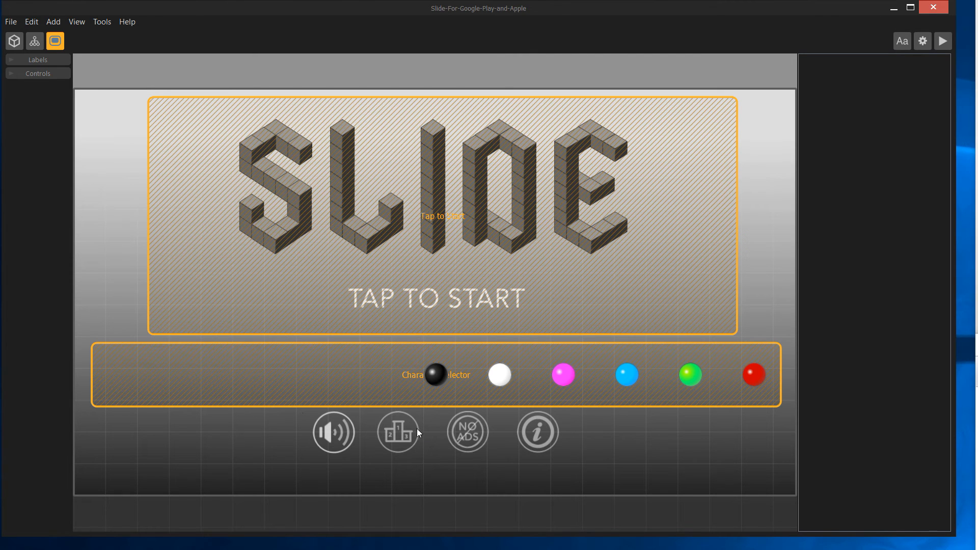
pyautogui.click(481, 442)
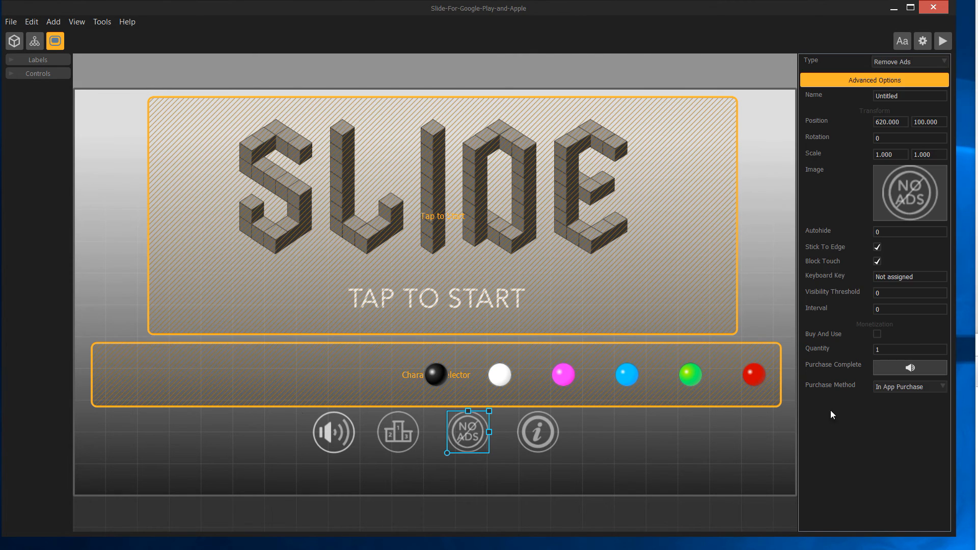
pyautogui.click(899, 386)
pyautogui.click(907, 370)
pyautogui.click(893, 384)
pyautogui.click(897, 379)
# Step: Return to the Game Over Screen and check the NO ADS button's monetization settings
pyautogui.click(41, 39)
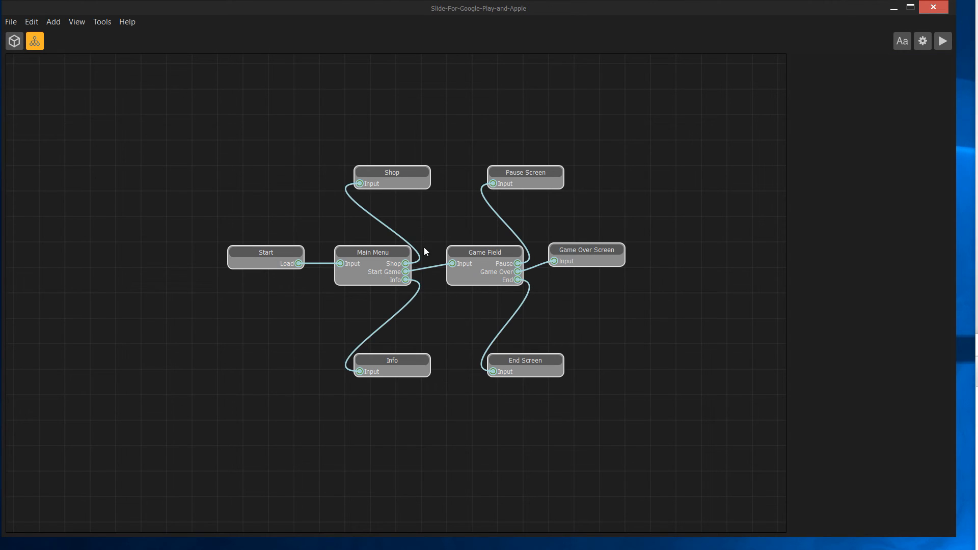
pyautogui.doubleClick(564, 250)
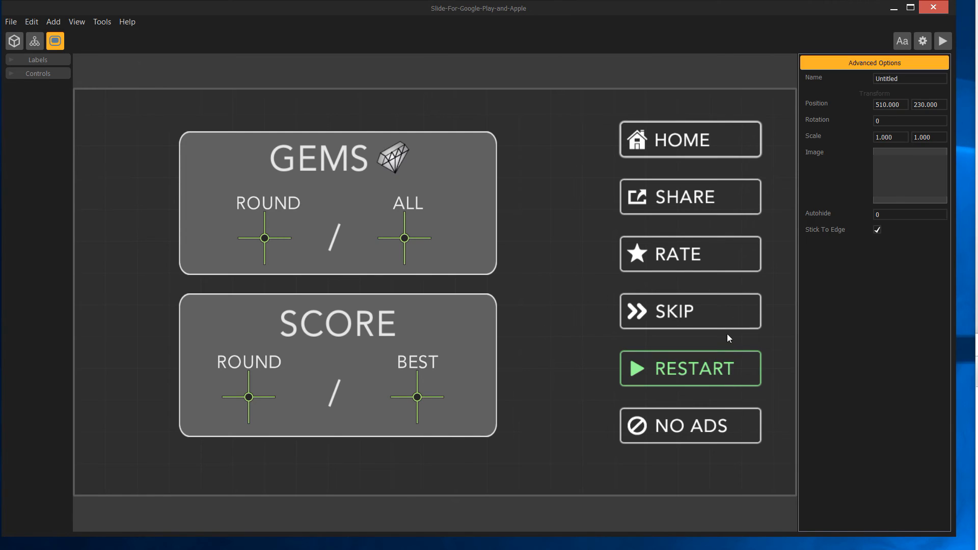
pyautogui.click(696, 428)
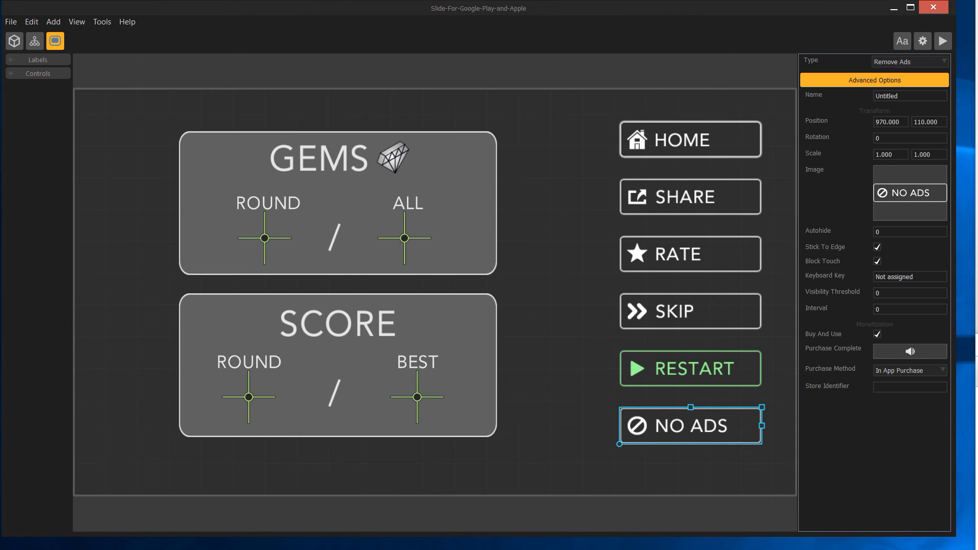
# Step: Switch to BuildboxUserManual_1.3.3.pdf in Adobe Reader and read the In App Purchase and Store Identifier entries
pyautogui.hotkey('alt', 'Tab')
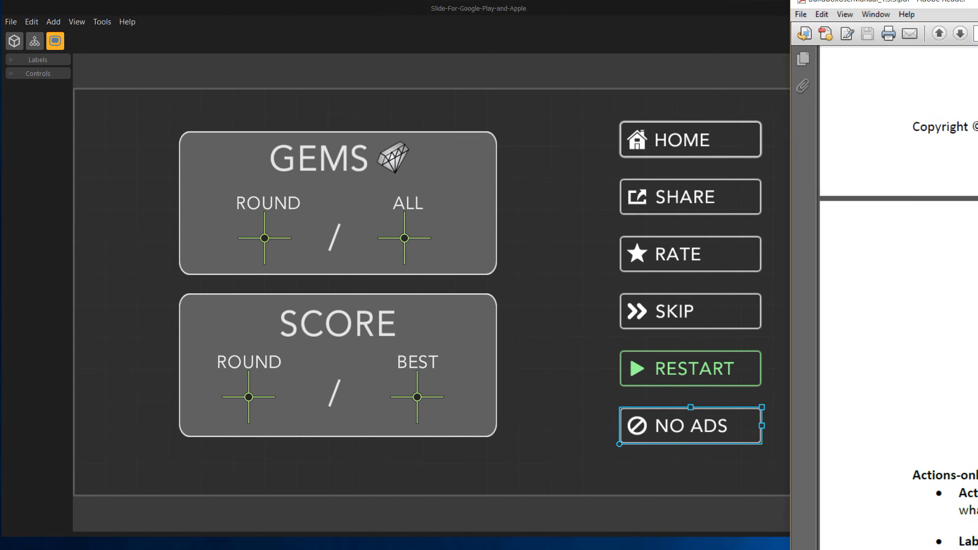
pyautogui.moveTo(977, 0); pyautogui.dragTo(492, 0)
pyautogui.scroll(1, 461, 260)
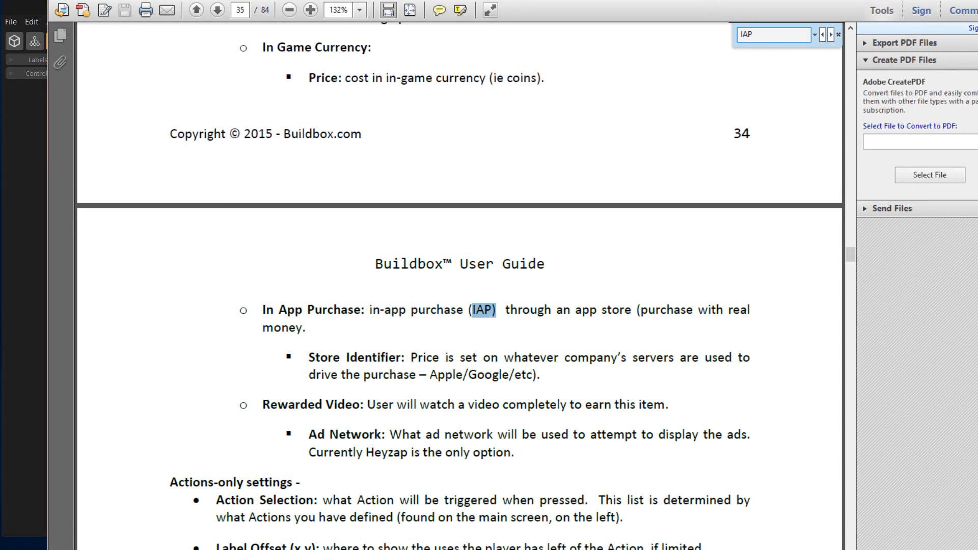
pyautogui.moveTo(357, 1); pyautogui.dragTo(357, 0)
pyautogui.moveTo(219, 0); pyautogui.dragTo(211, 38)
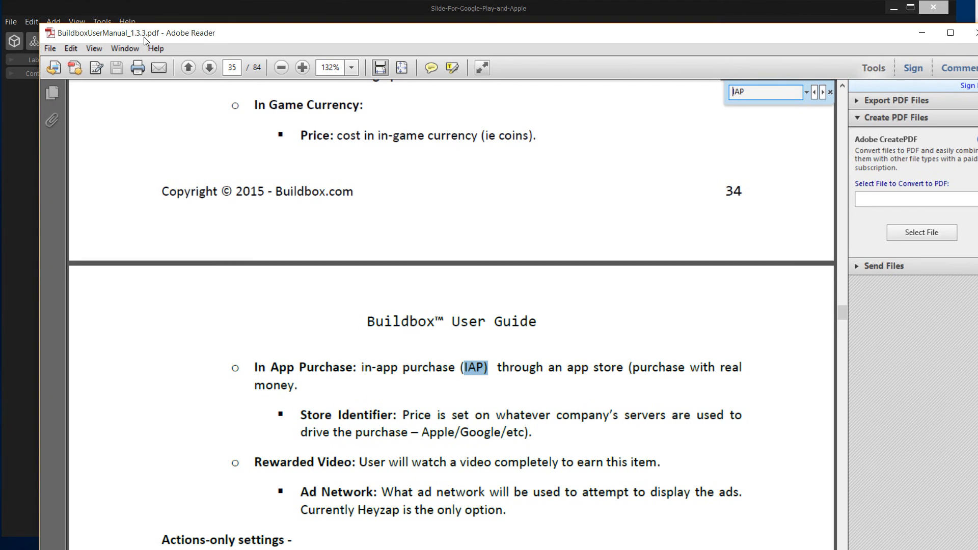
# Step: Highlight the Store Identifier label and its price description under In App Purchase in the user guide
pyautogui.click(436, 320)
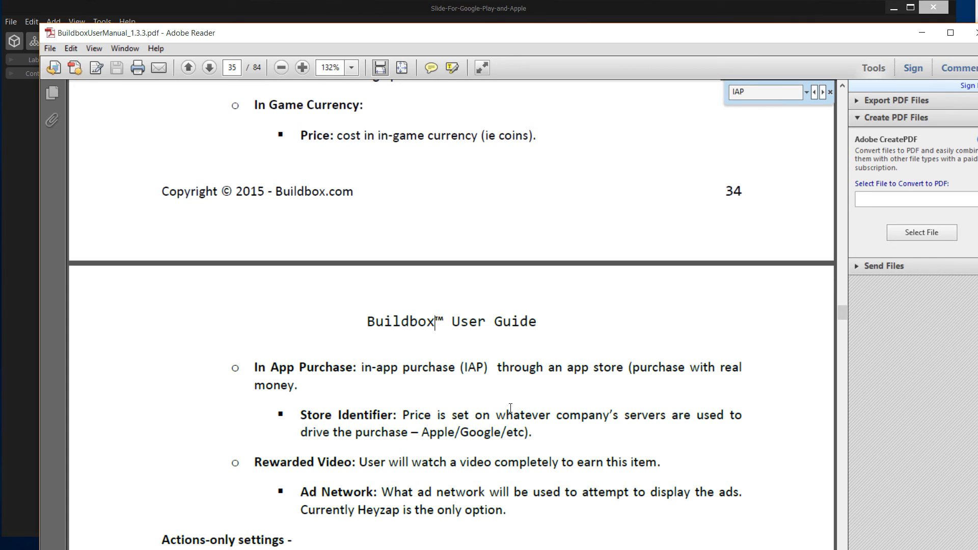
pyautogui.scroll(-1, 566, 464)
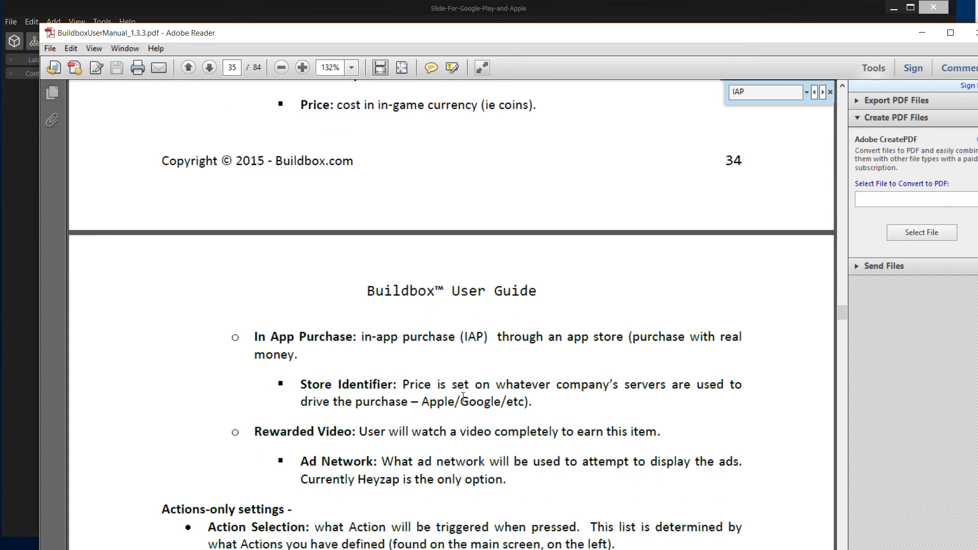
pyautogui.moveTo(518, 398); pyautogui.dragTo(410, 385)
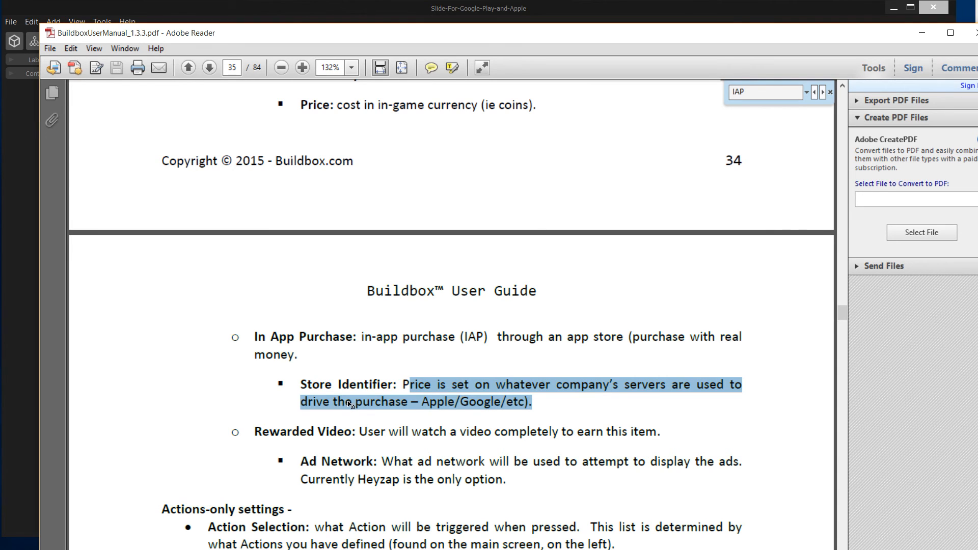
pyautogui.click(319, 373)
pyautogui.moveTo(302, 384); pyautogui.dragTo(393, 386)
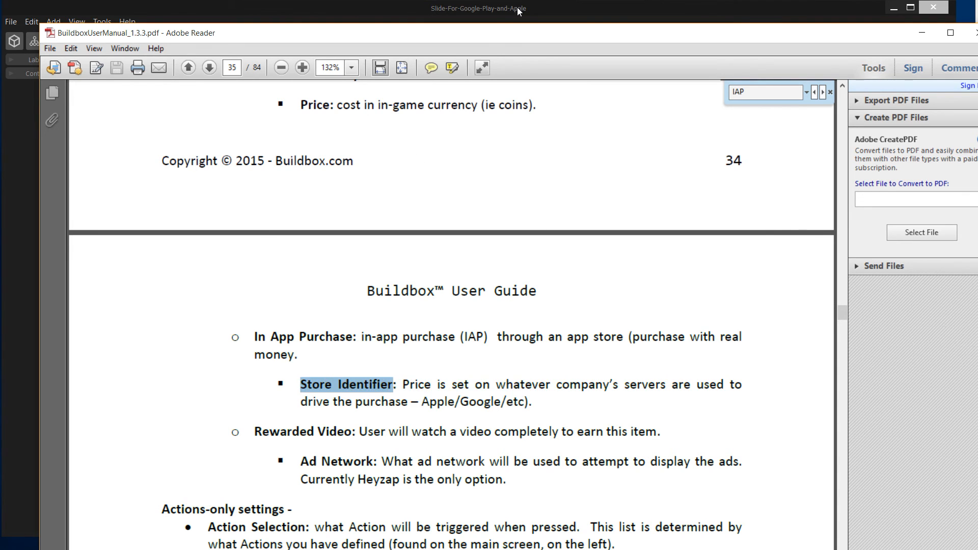
pyautogui.moveTo(531, 37); pyautogui.dragTo(483, 27)
pyautogui.click(451, 383)
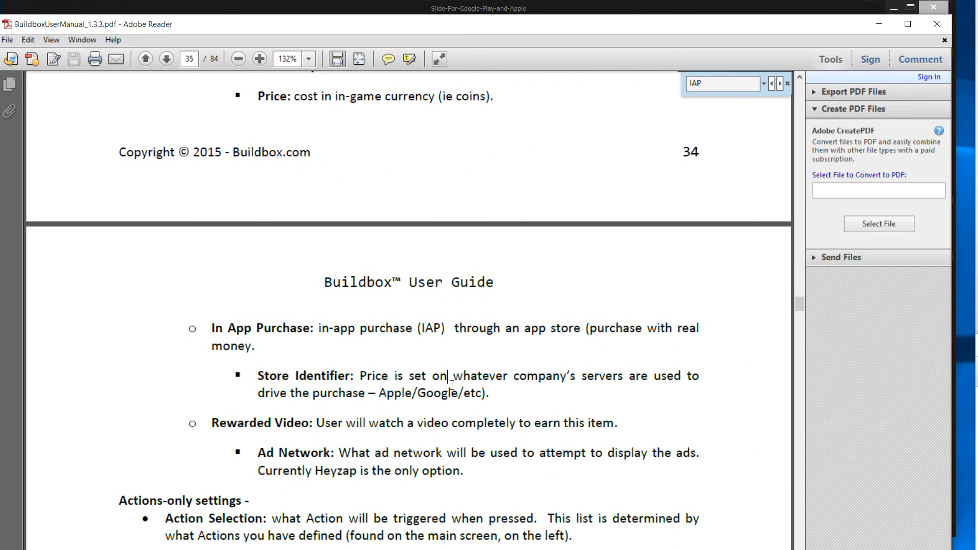
# Step: Look through the guide's Controls section and neighbouring pages for the Purchase Button and its monetization options
pyautogui.scroll(10, 536, 437)
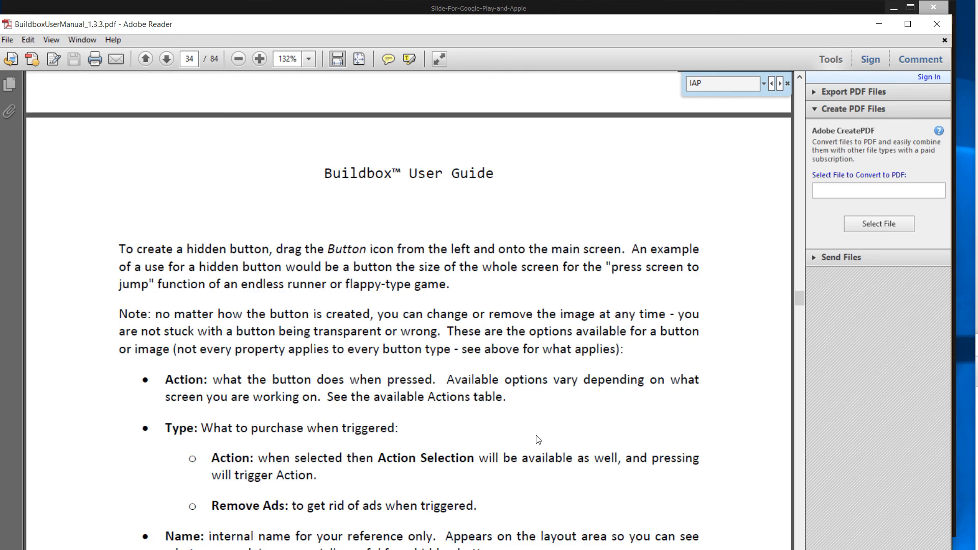
pyautogui.scroll(10, 539, 440)
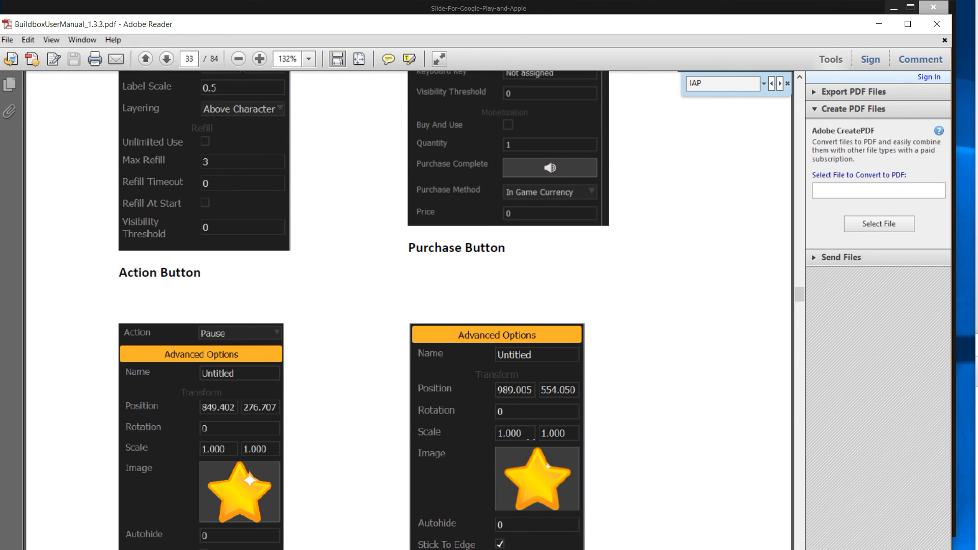
pyautogui.scroll(5, 531, 439)
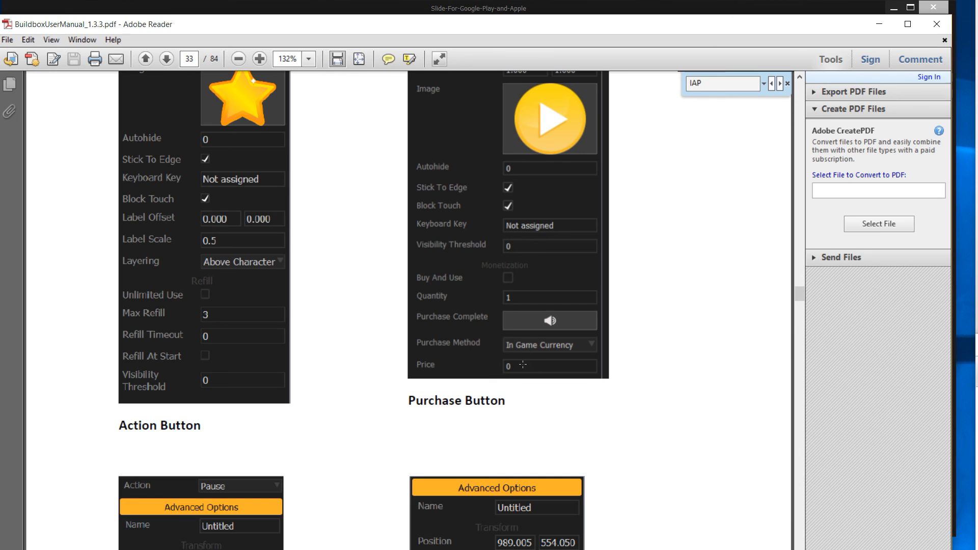
pyautogui.scroll(20, 588, 364)
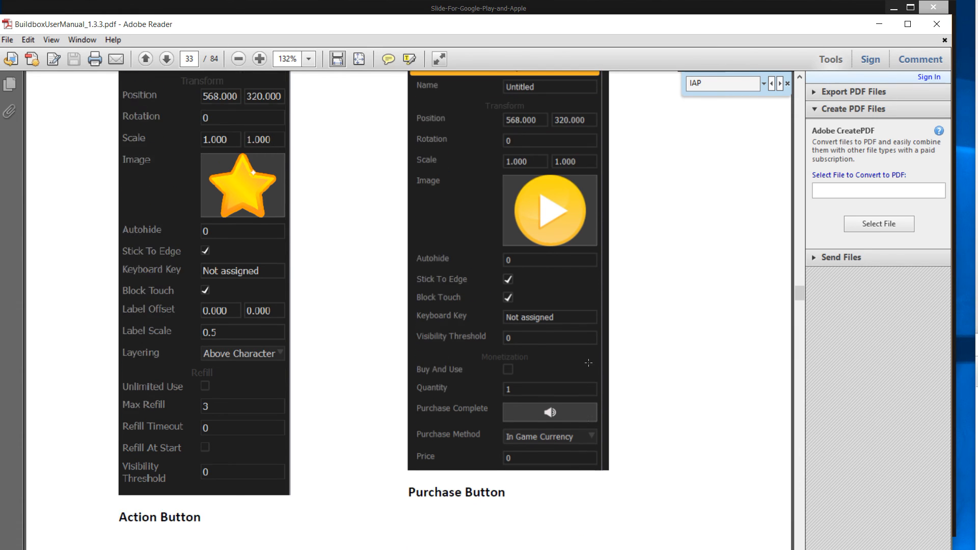
pyautogui.scroll(15, 591, 367)
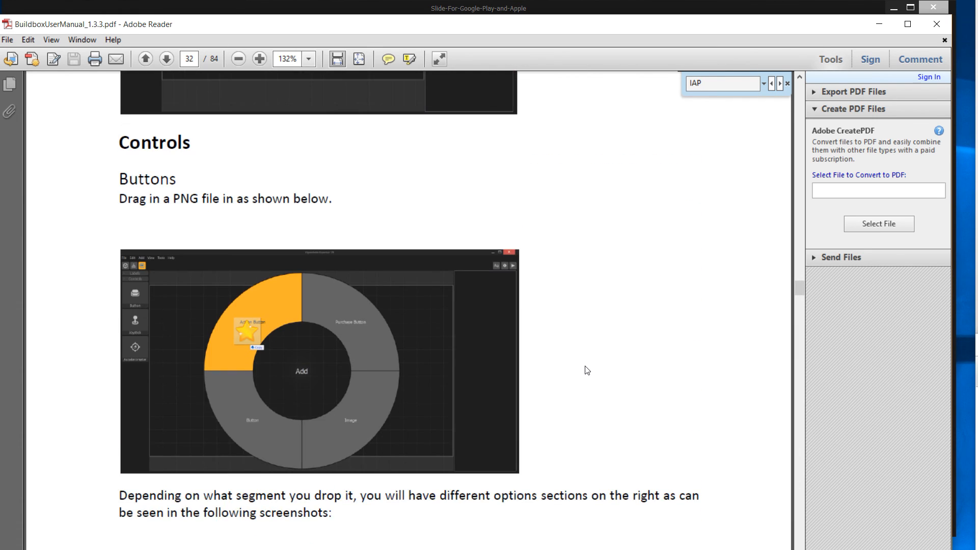
pyautogui.scroll(10, 587, 372)
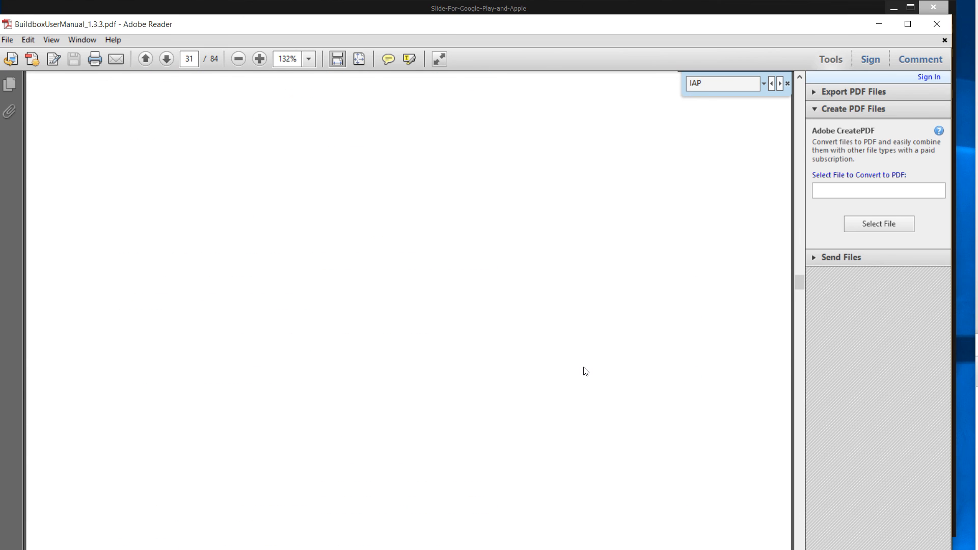
pyautogui.scroll(15, 745, 337)
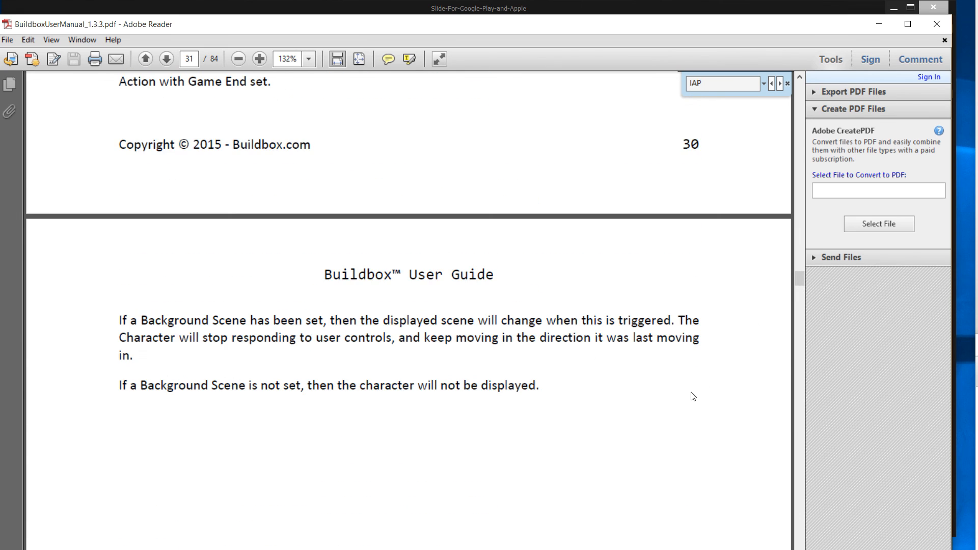
pyautogui.moveTo(796, 282); pyautogui.dragTo(798, 350)
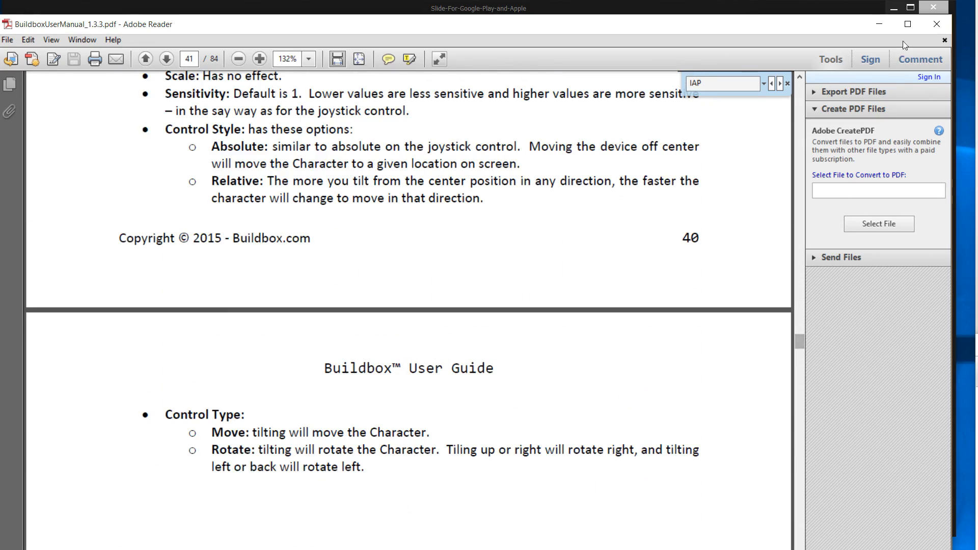
# Step: Move the manual out of the way and return to the NO ADS button's purchase settings in Buildbox
pyautogui.moveTo(854, 27); pyautogui.dragTo(977, 0)
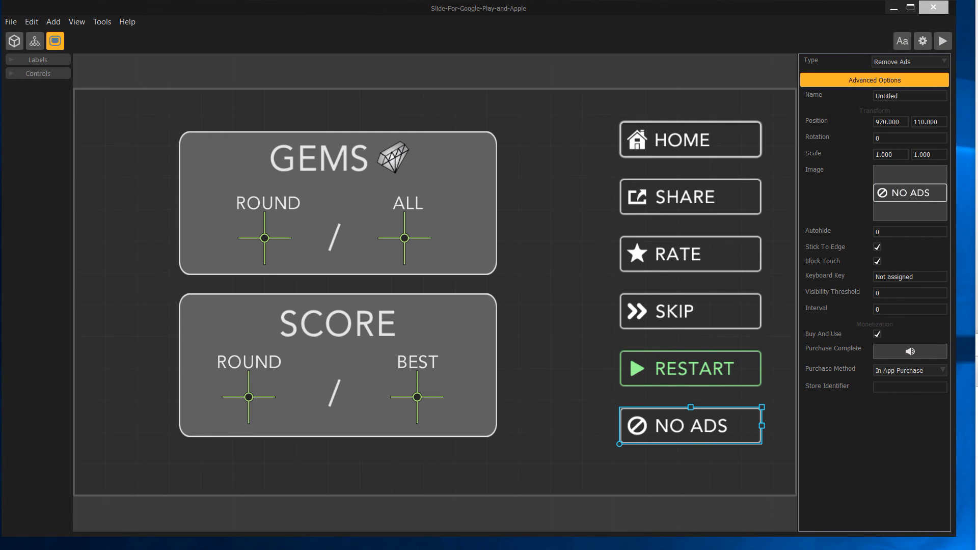
pyautogui.click(939, 361)
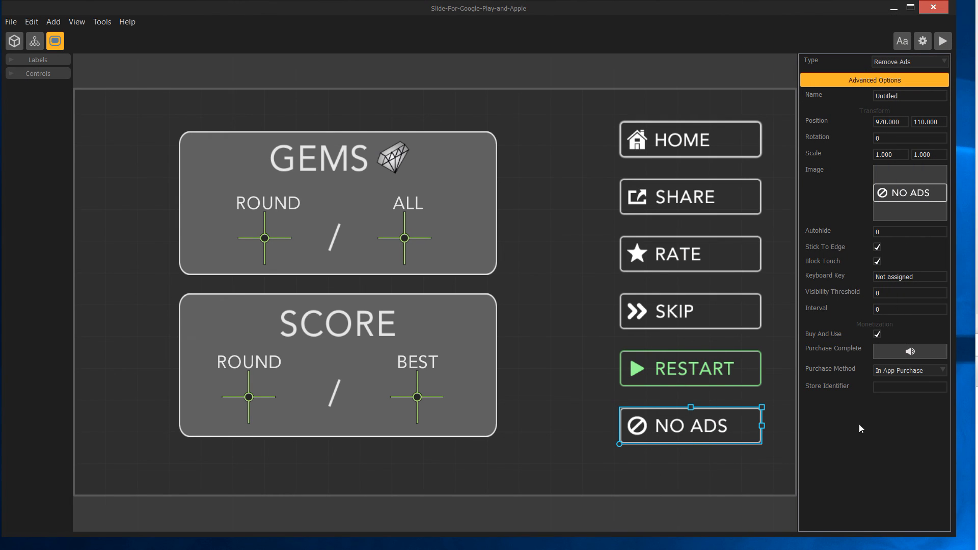